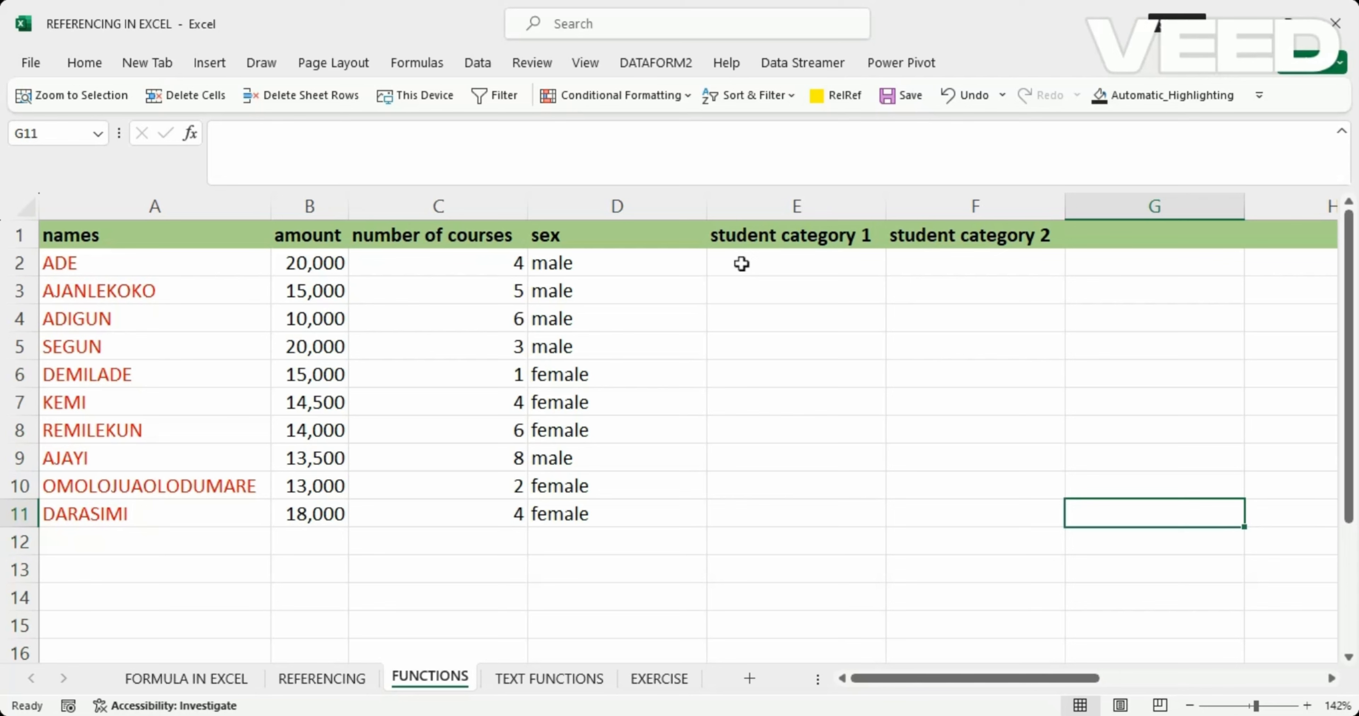
Step: Start an IF formula in E2 with an AND test requiring B2>=15000 and C2<4
text(=)
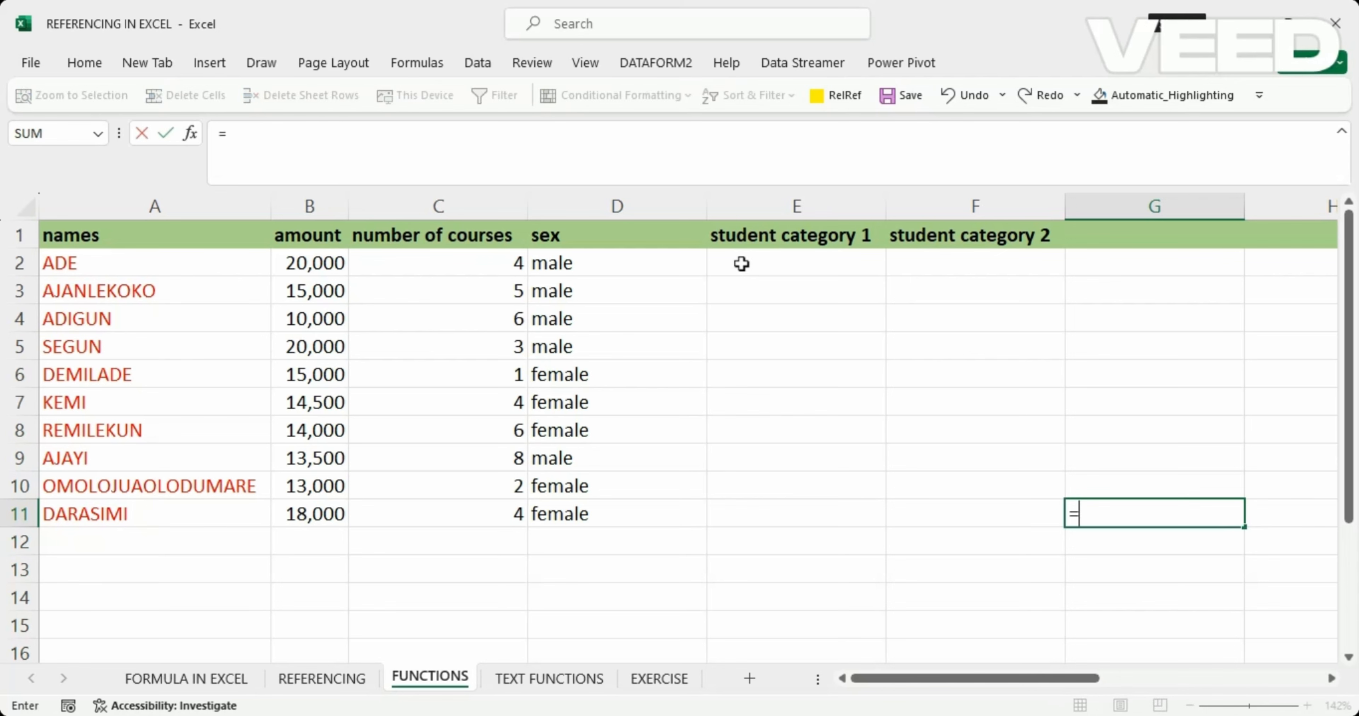
key(Escape)
click(745, 261)
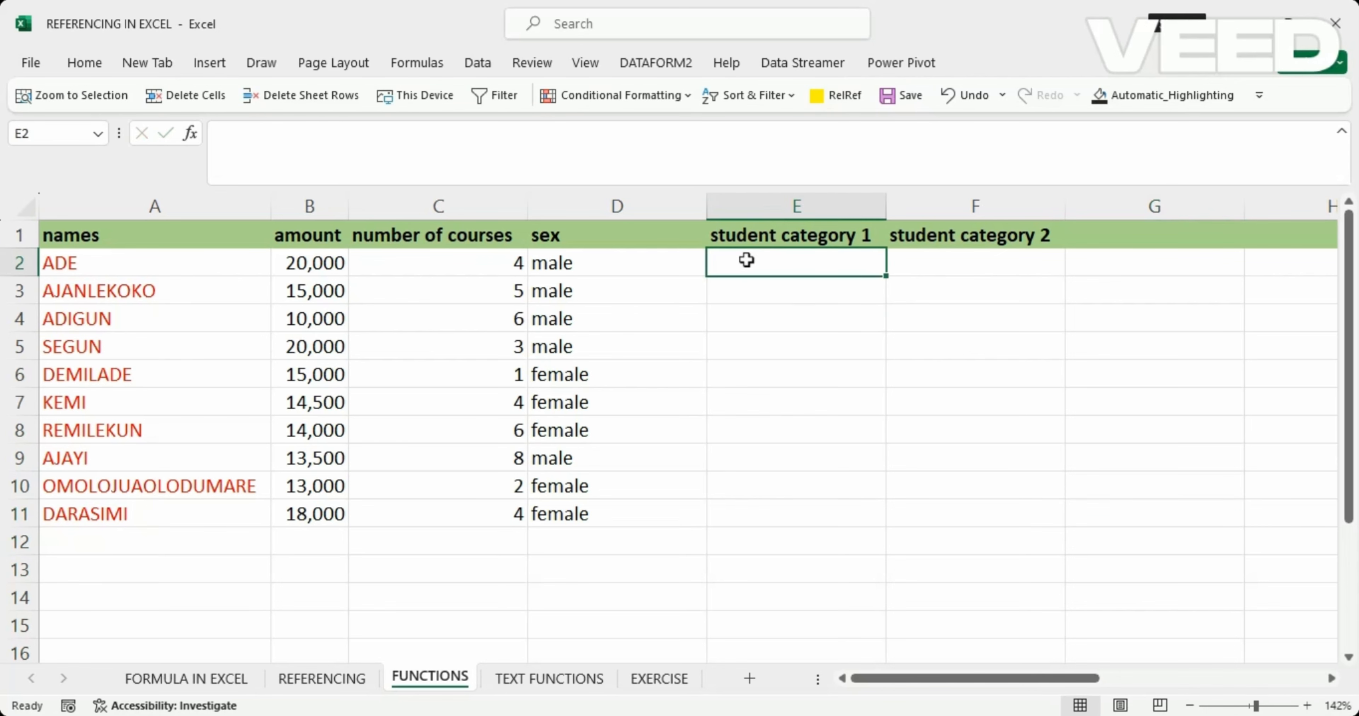
text(=if()
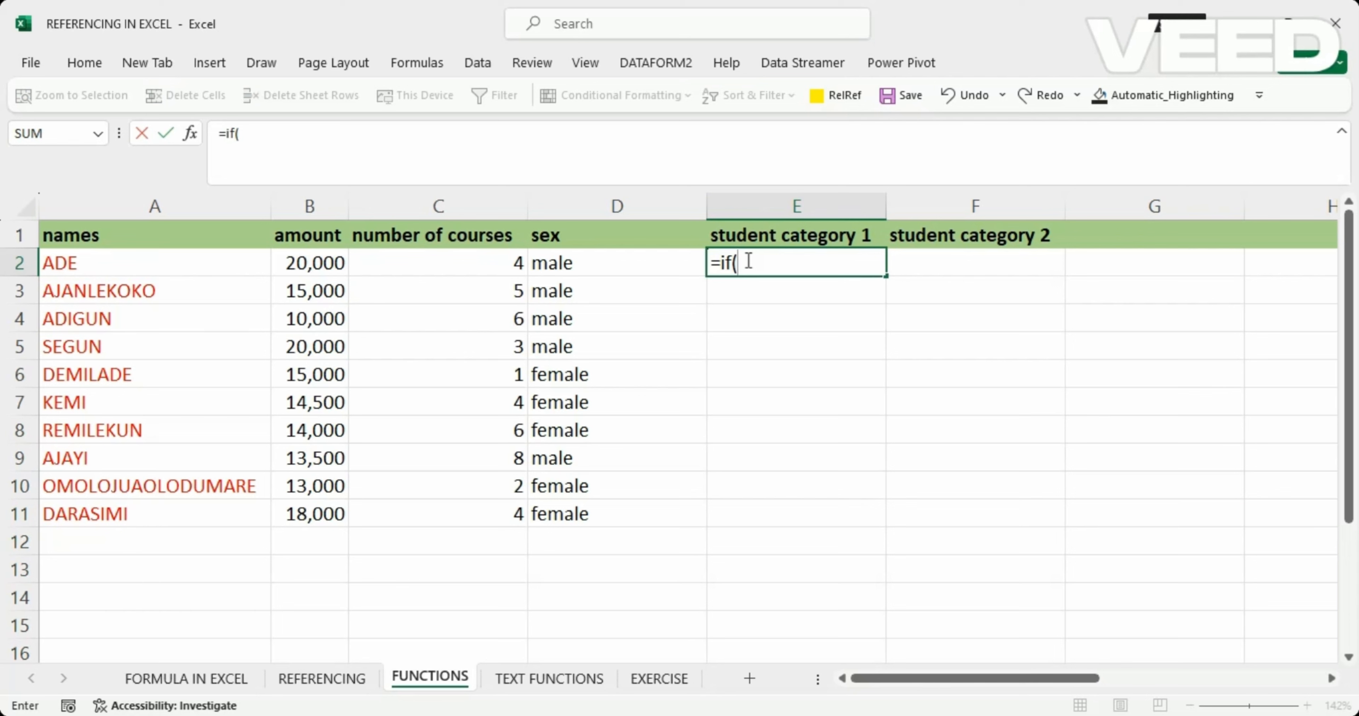
text(AND()
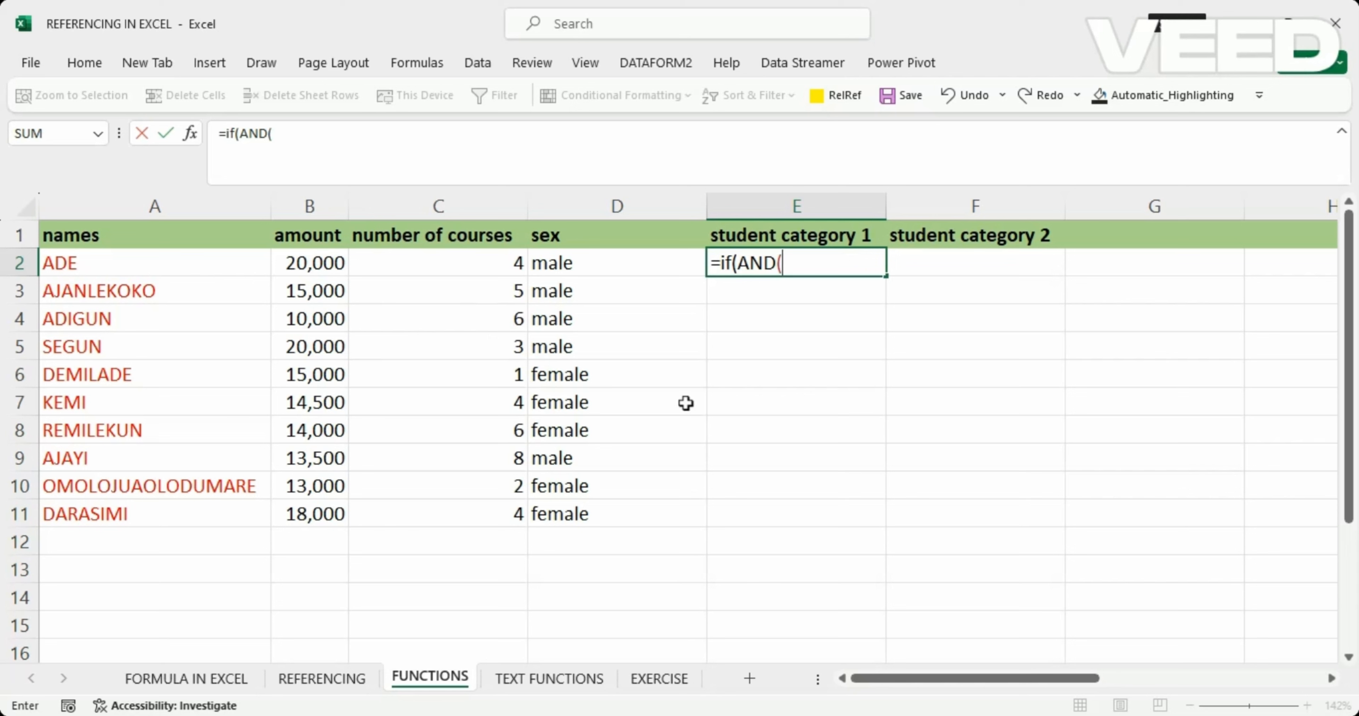
text(B2>)
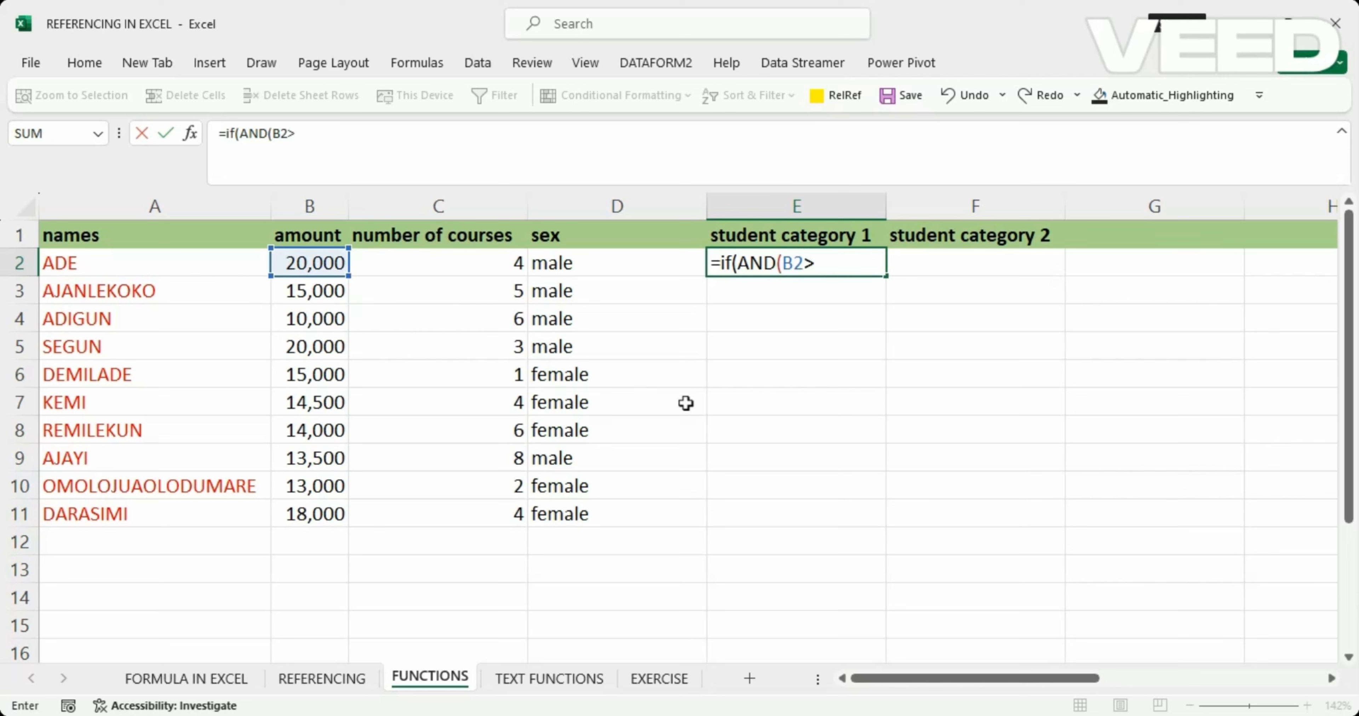
text(=15000)
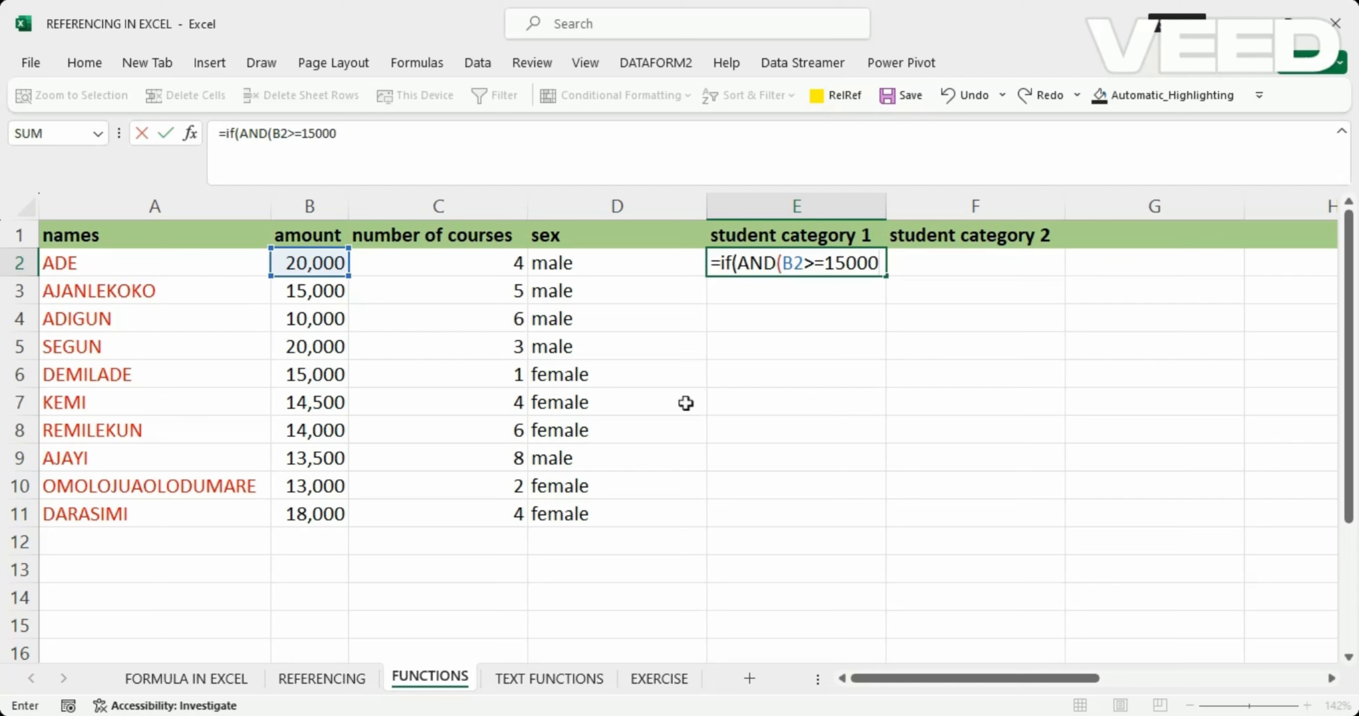
text(,)
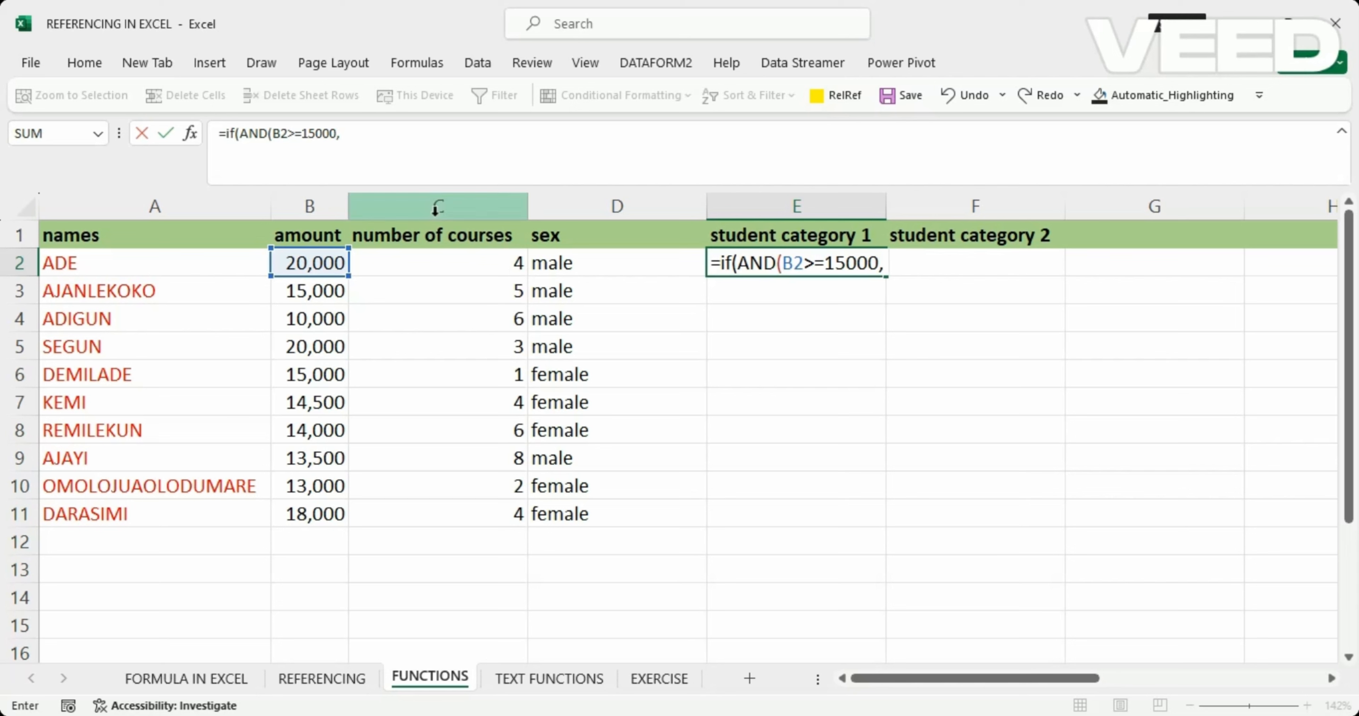
text(C2)
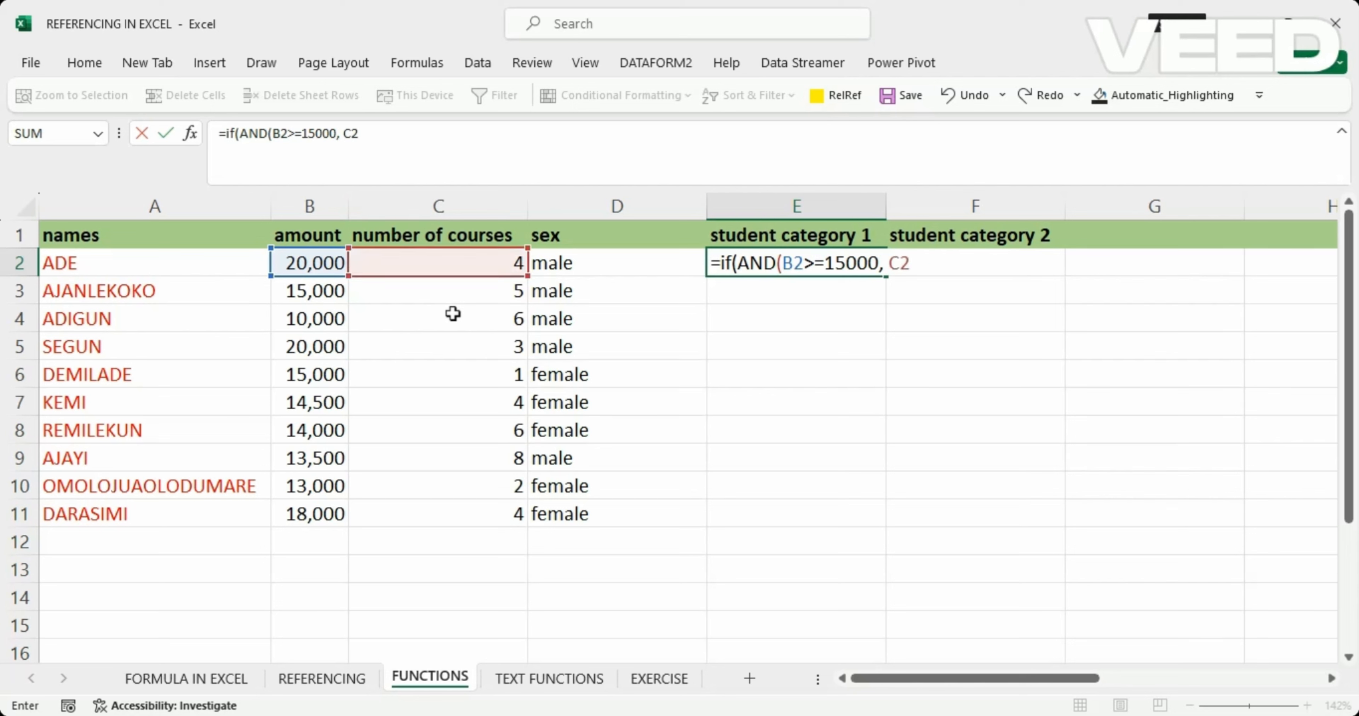
text(< 4))
Step: Complete the E2 formula so it returns "premium" when both conditions hold and "discounted" otherwise
text("PR)
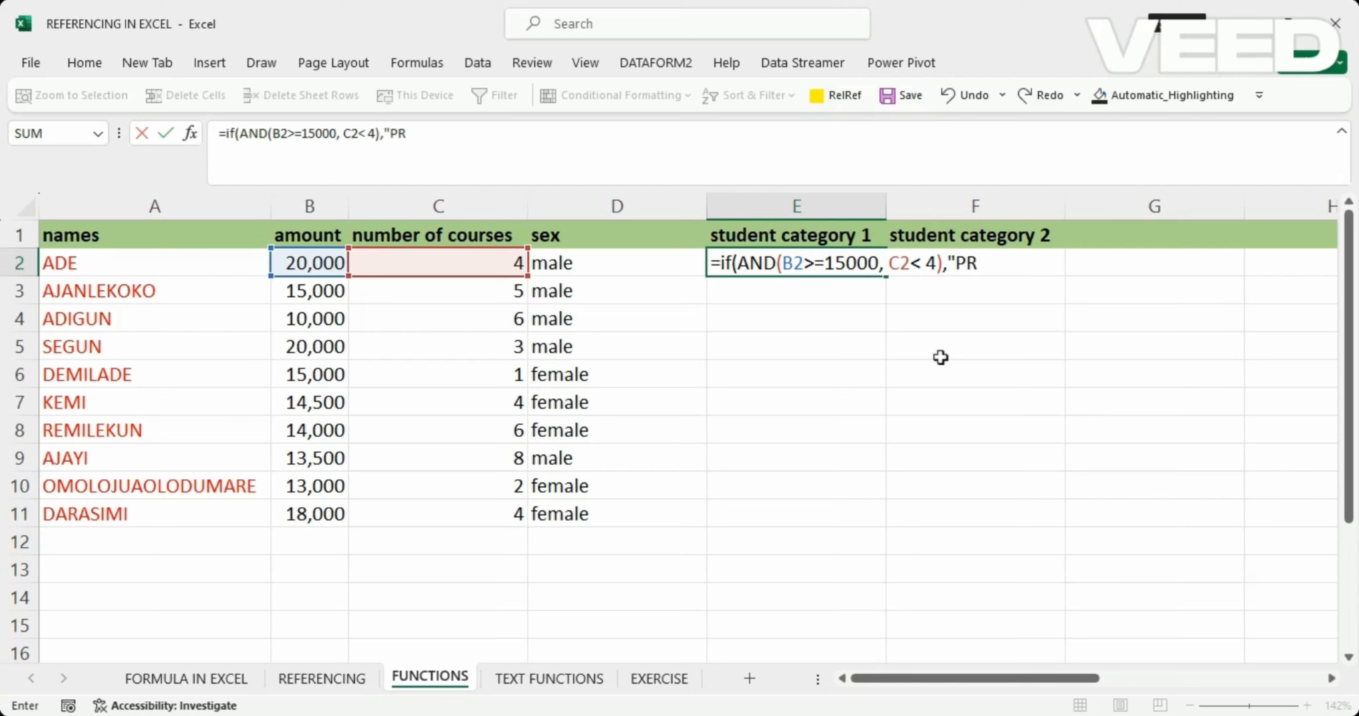
key(BackSpace)
key(BackSpace)
text(premium",)
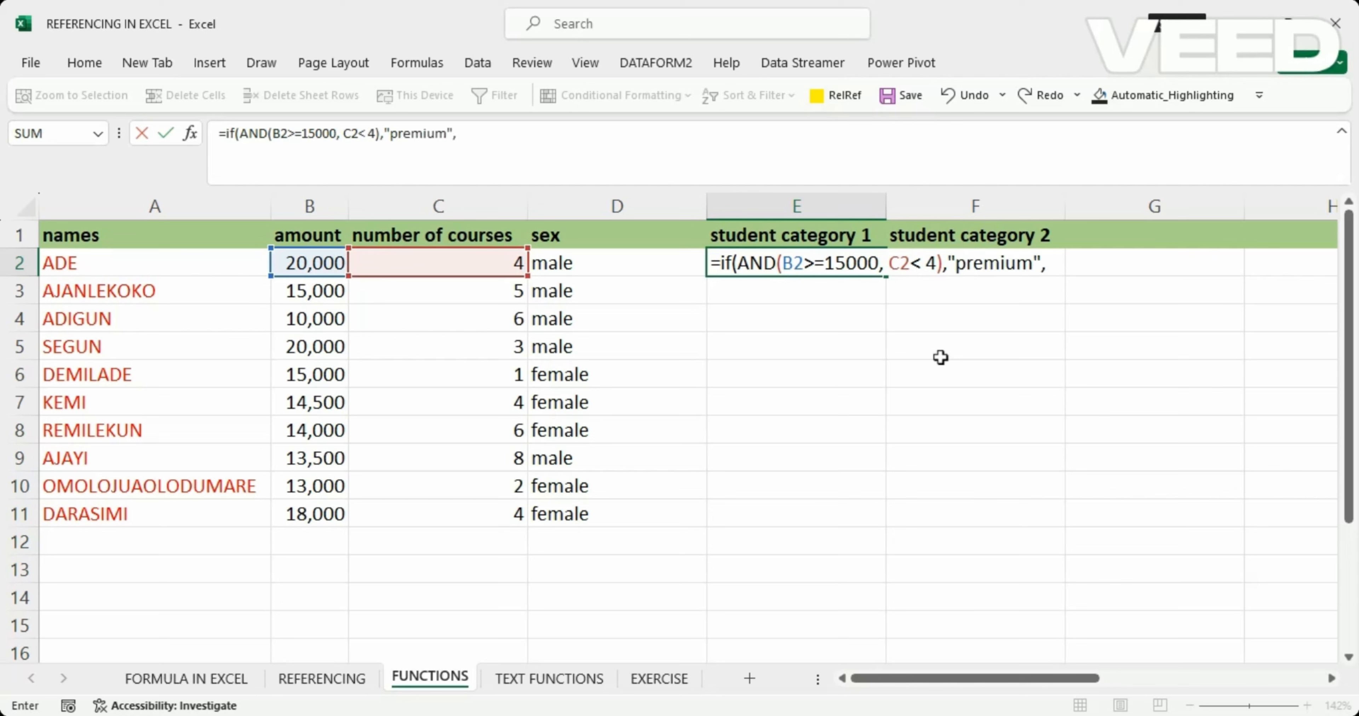
text( ")
text(discounte )
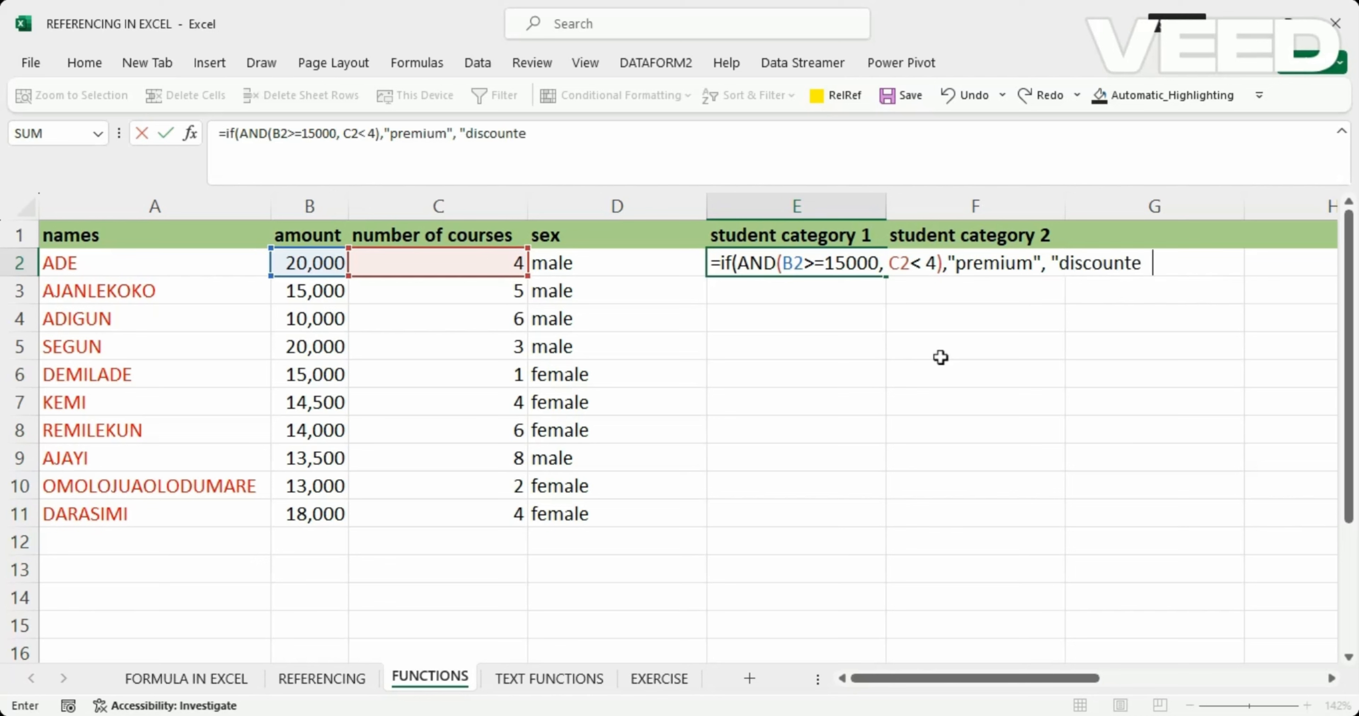
text(d"))
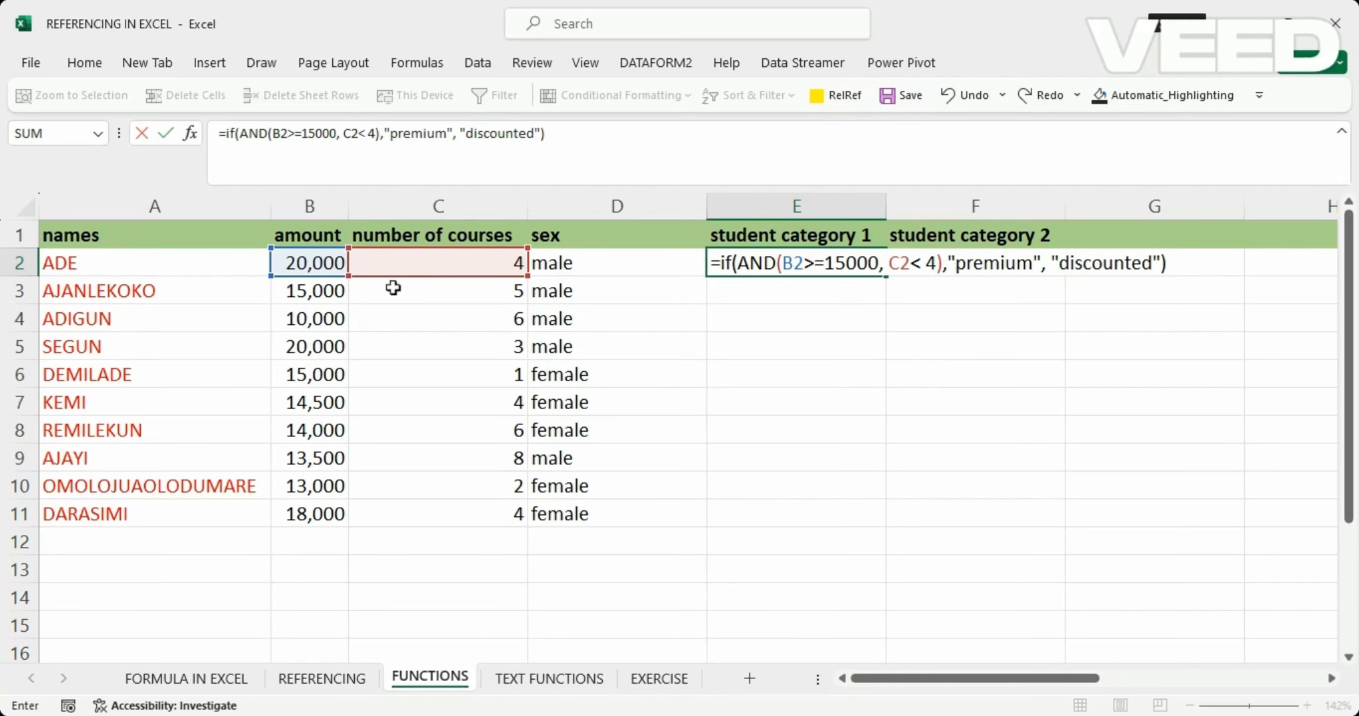
key(Return)
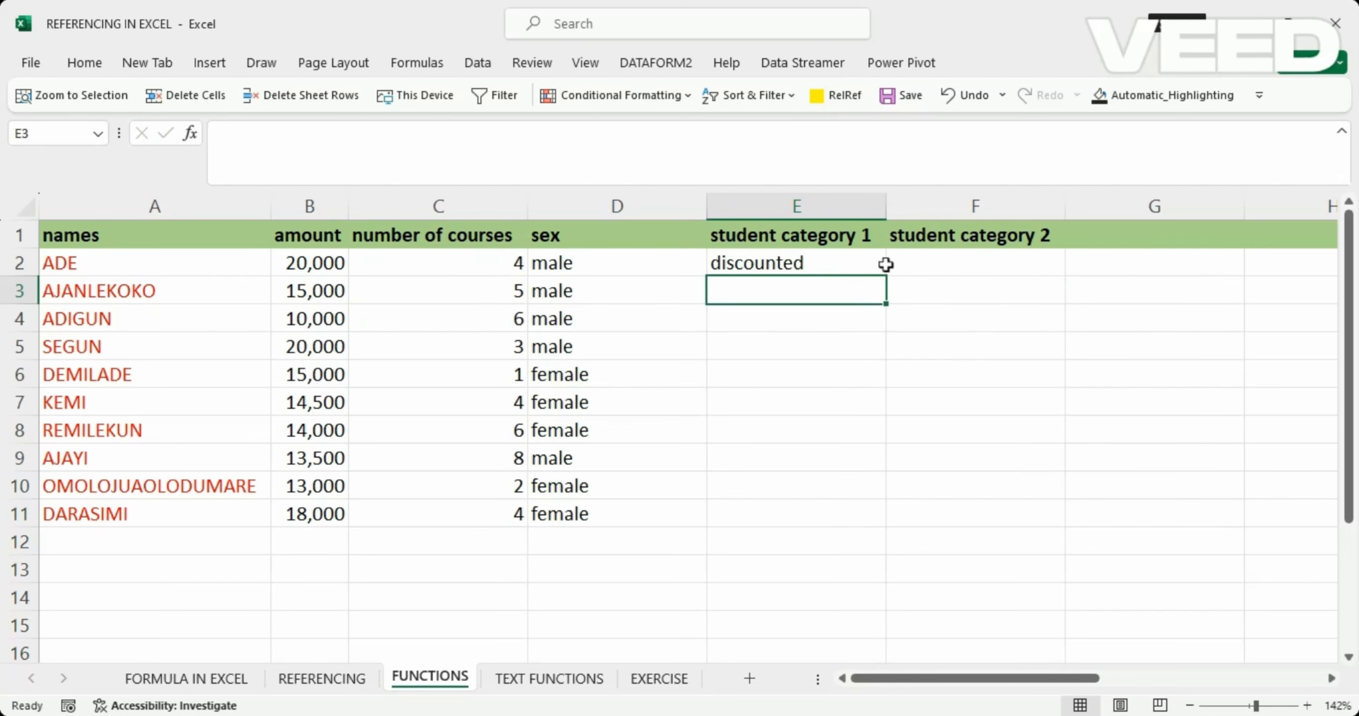
Step: Fill the student category 1 formula from E2 down to E11 and check the copied formula in E5
click(791, 264)
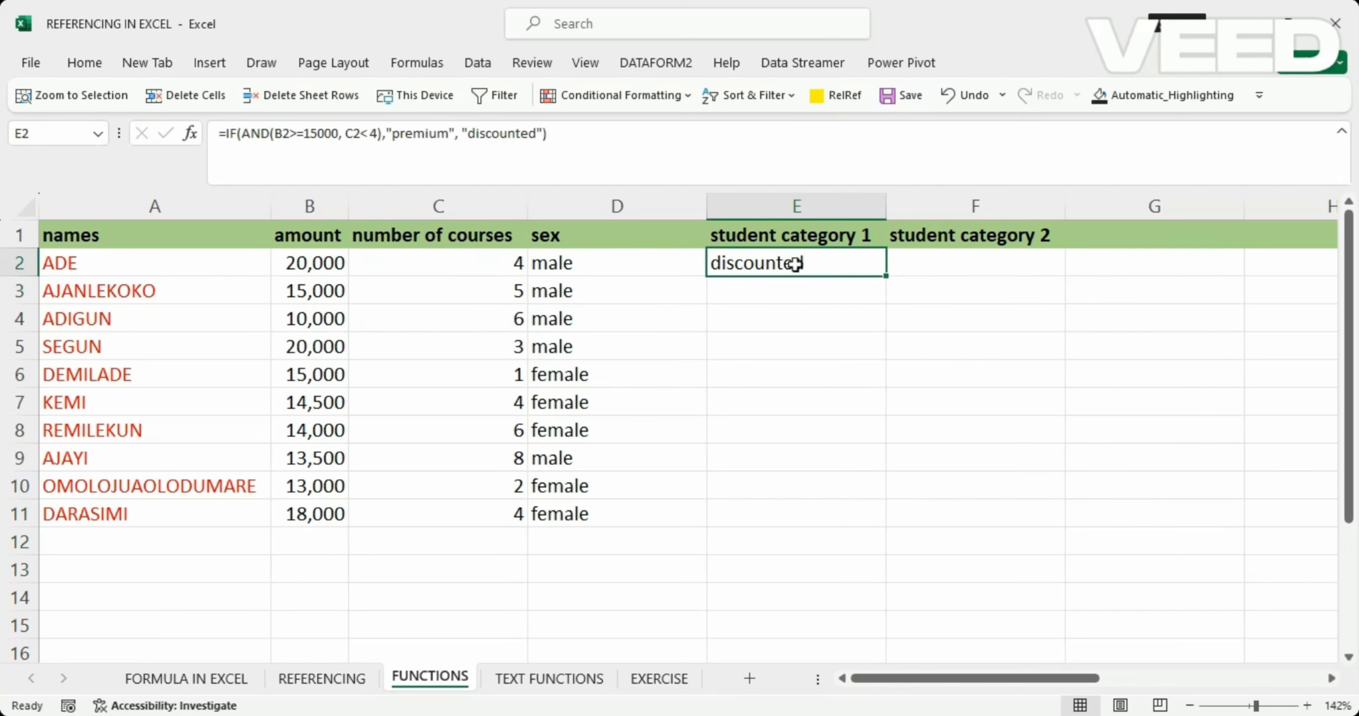
double_click(886, 276)
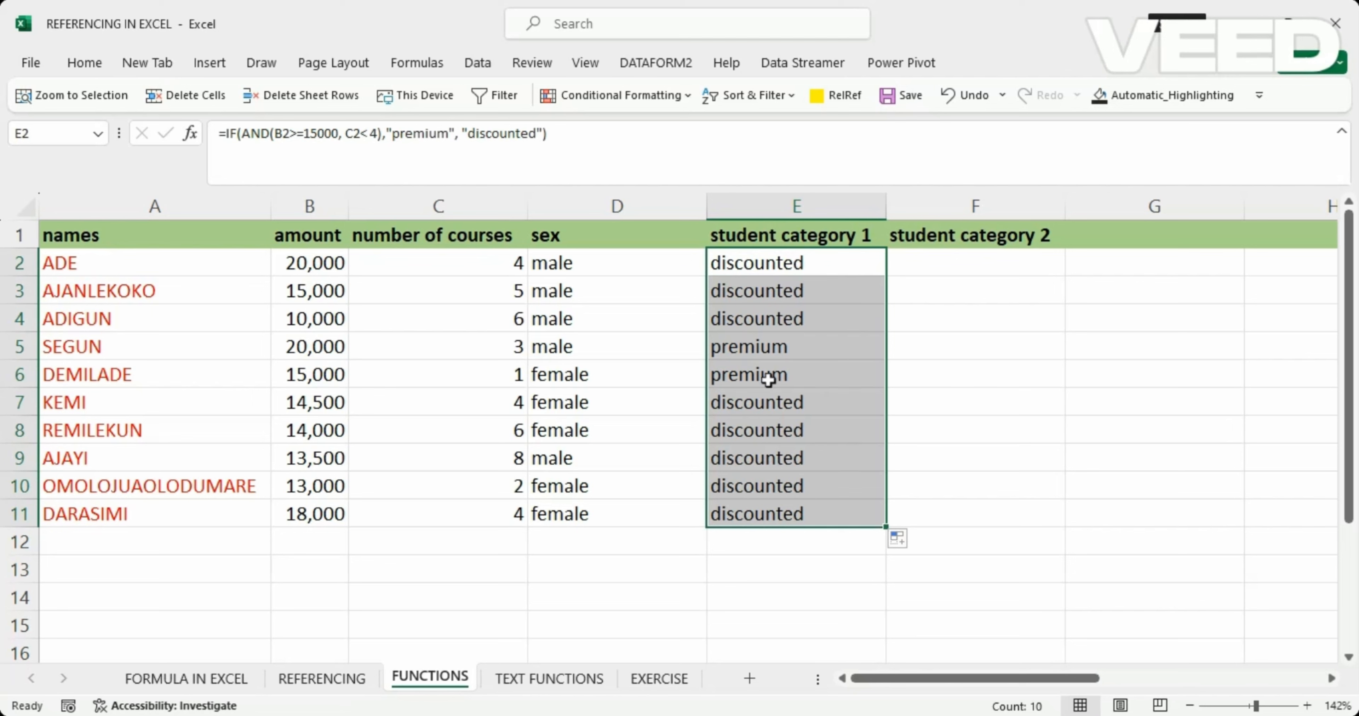
click(773, 342)
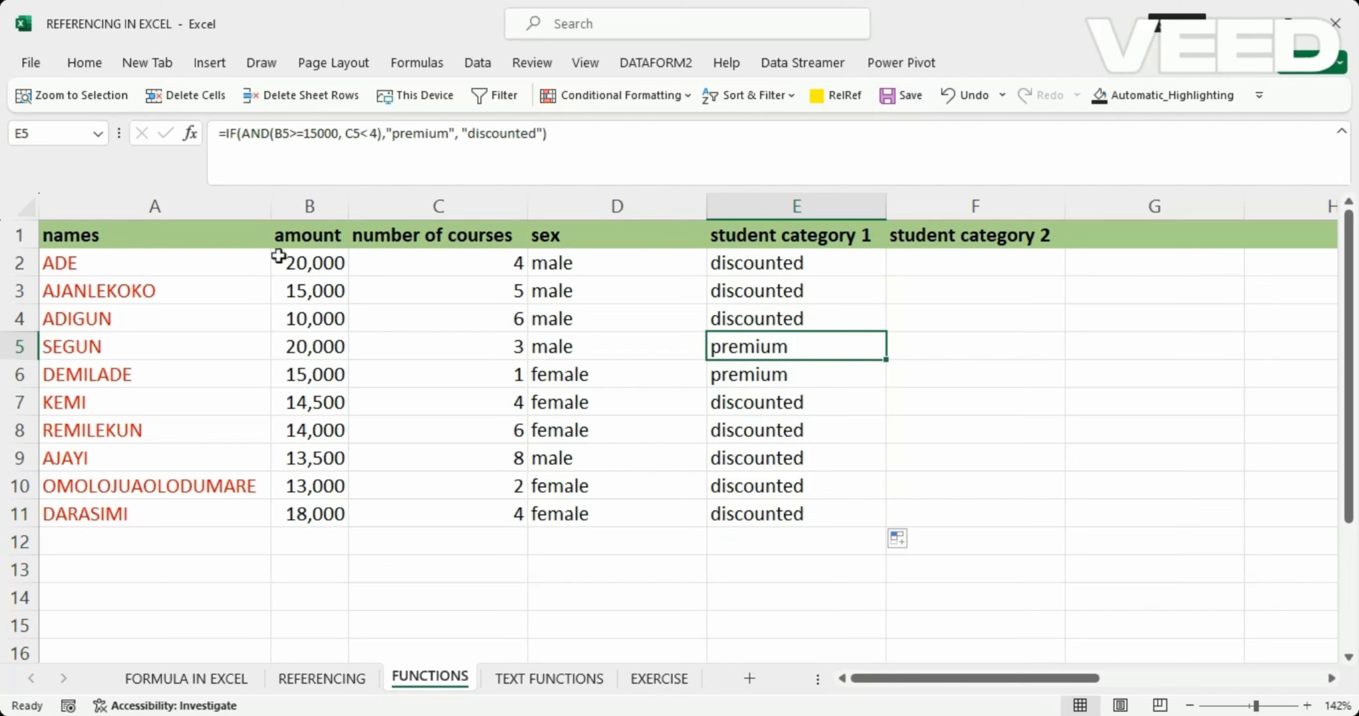
click(304, 264)
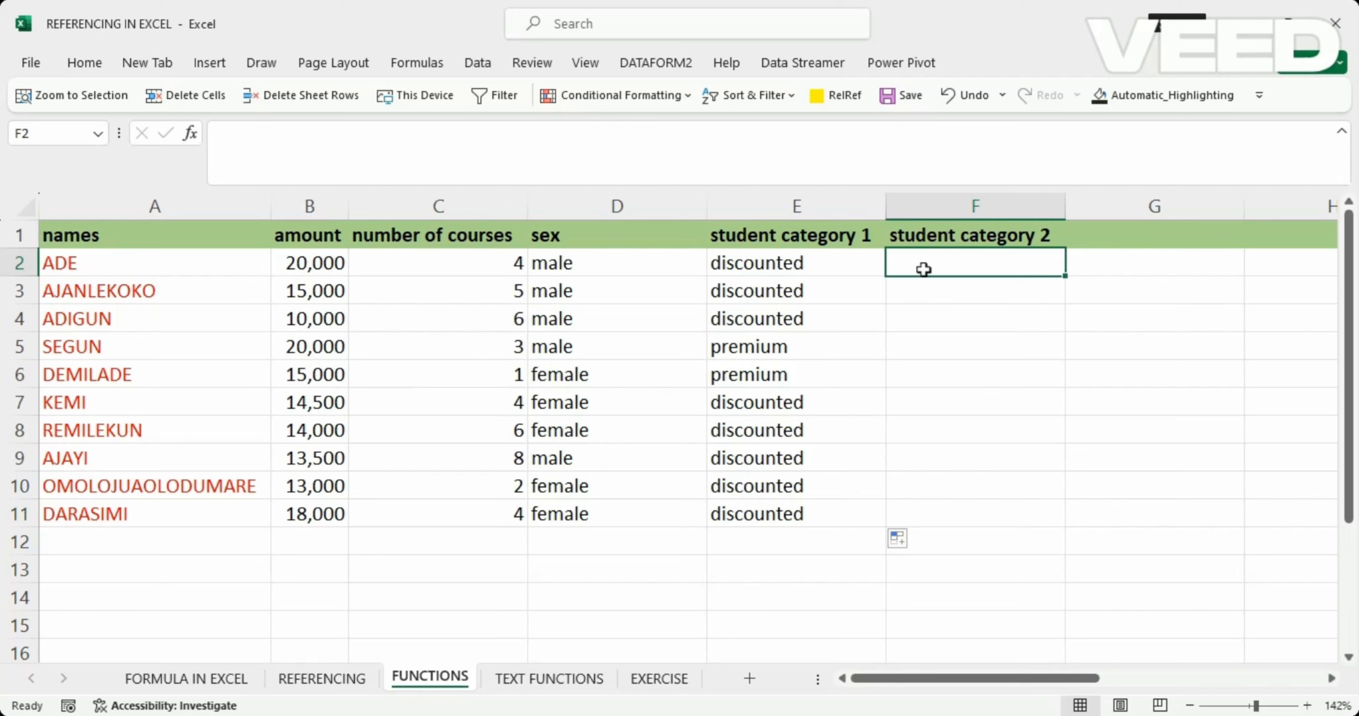
Step: Start an IF formula in F2 with an OR test for C2>5 or B2>15000
text(=)
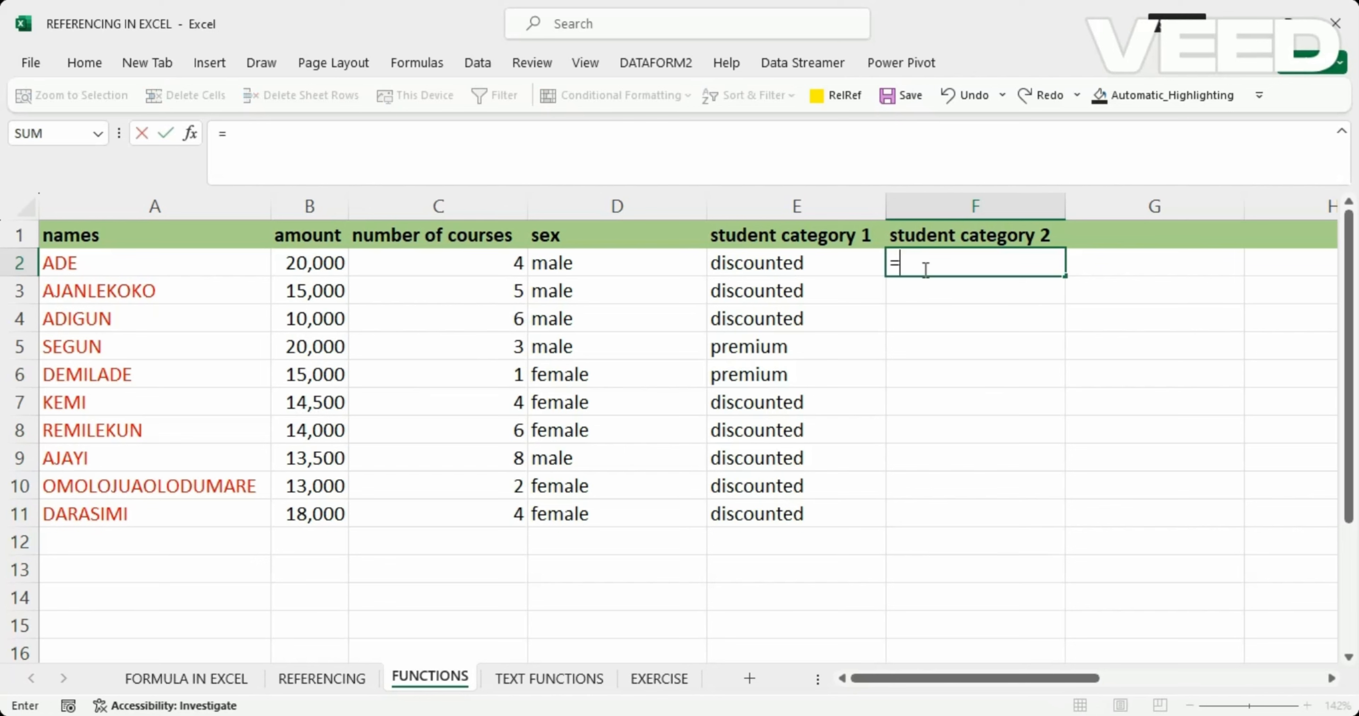
text(if(OR)
text(()
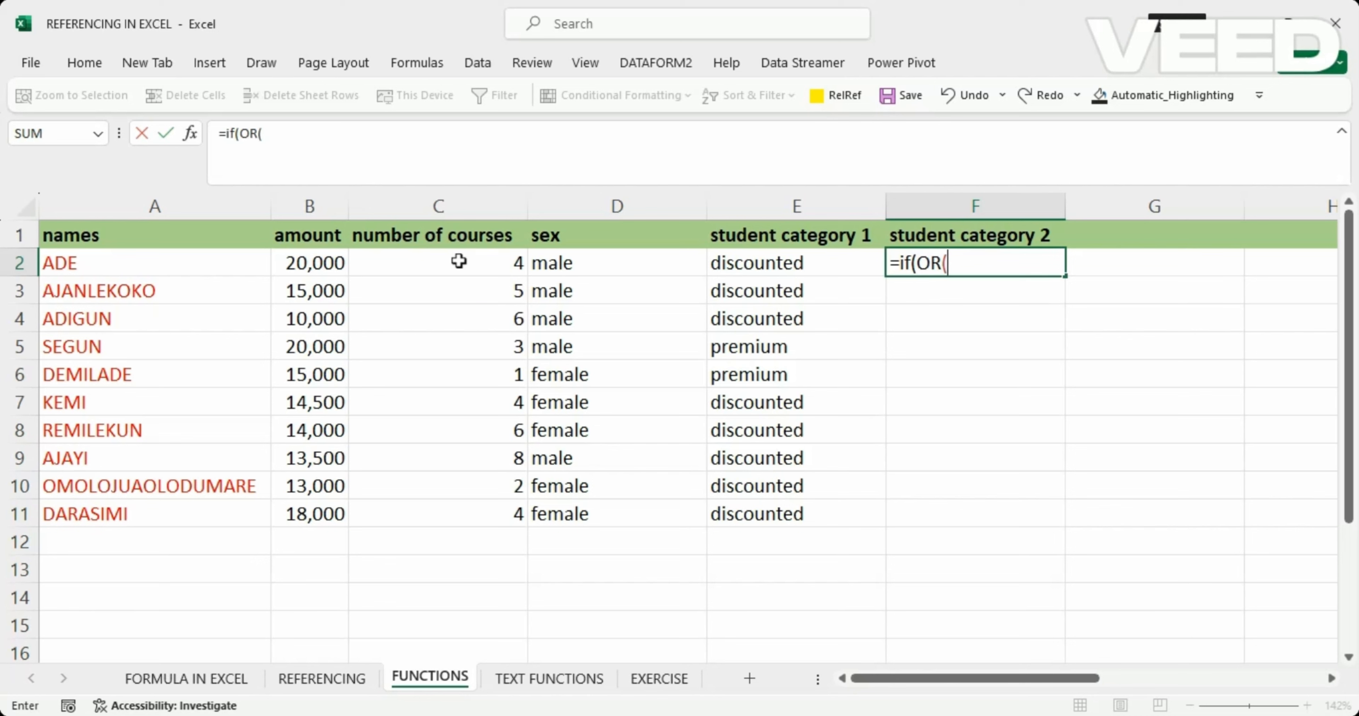
text(C2>)
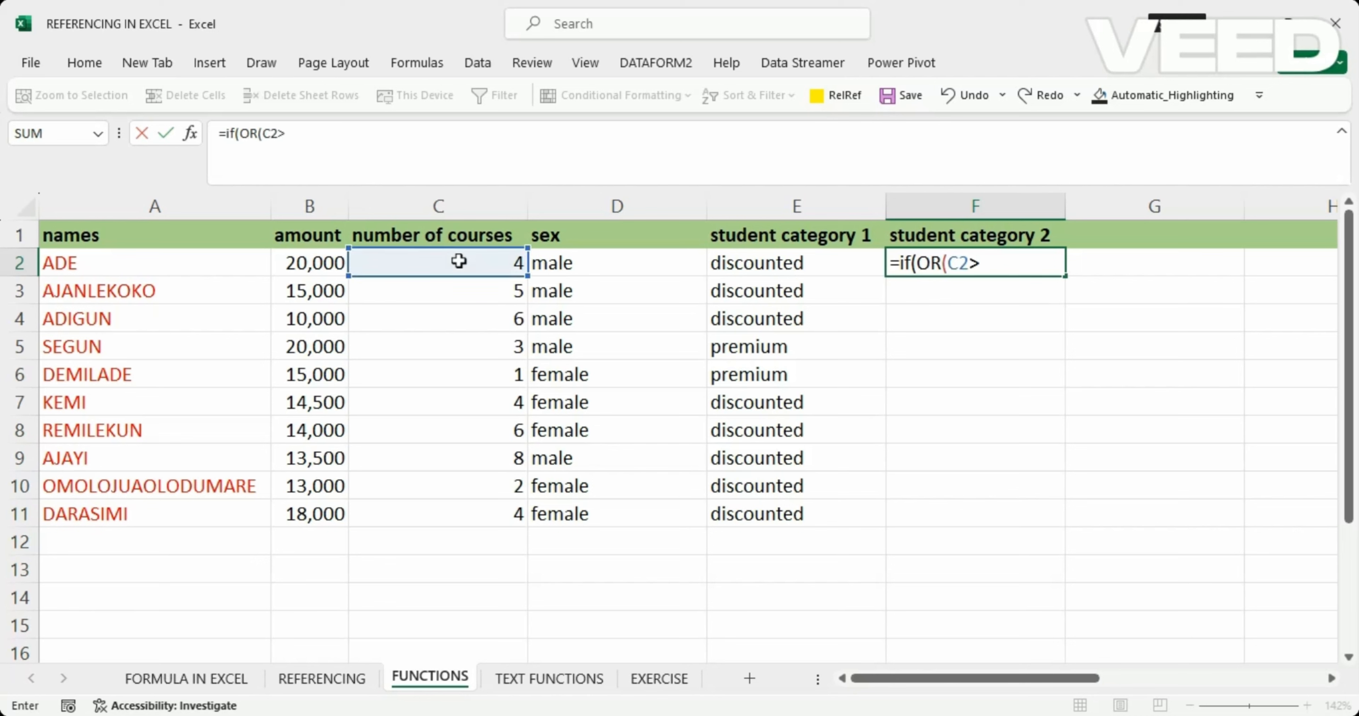
text(5,)
text(B2>)
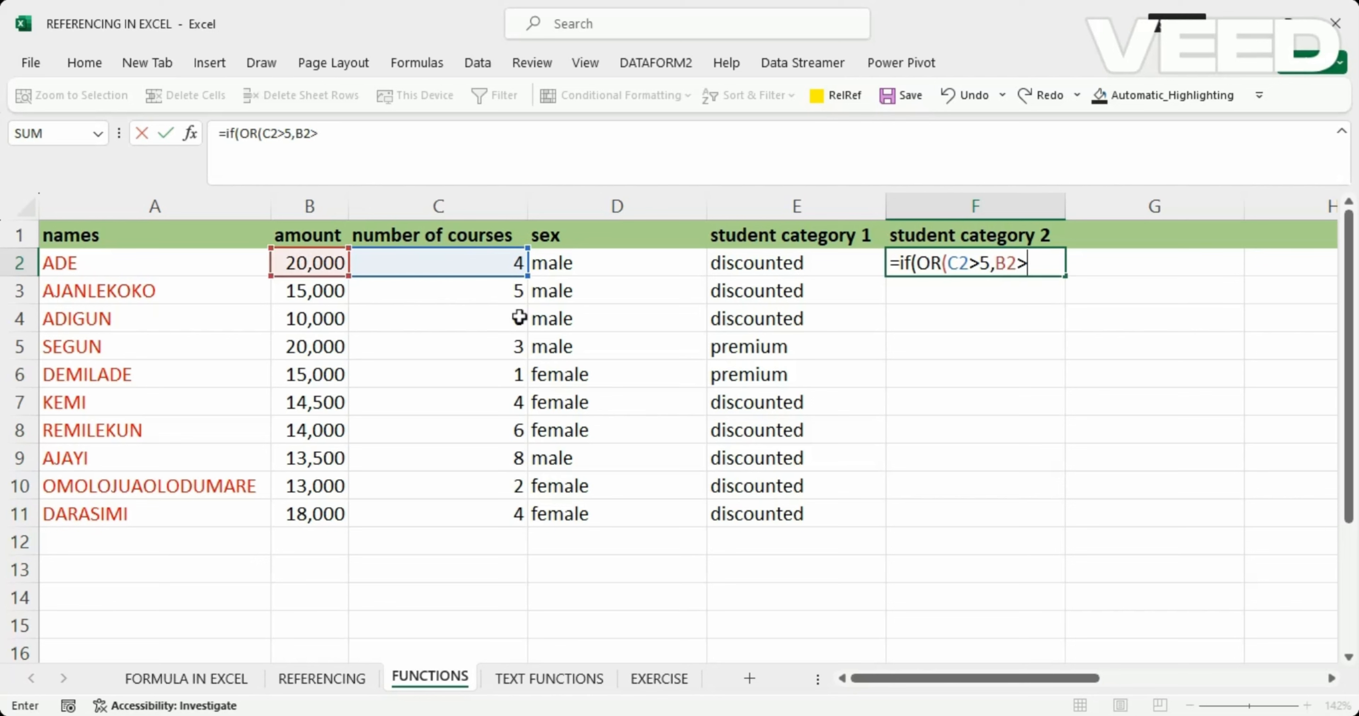
text(15000)
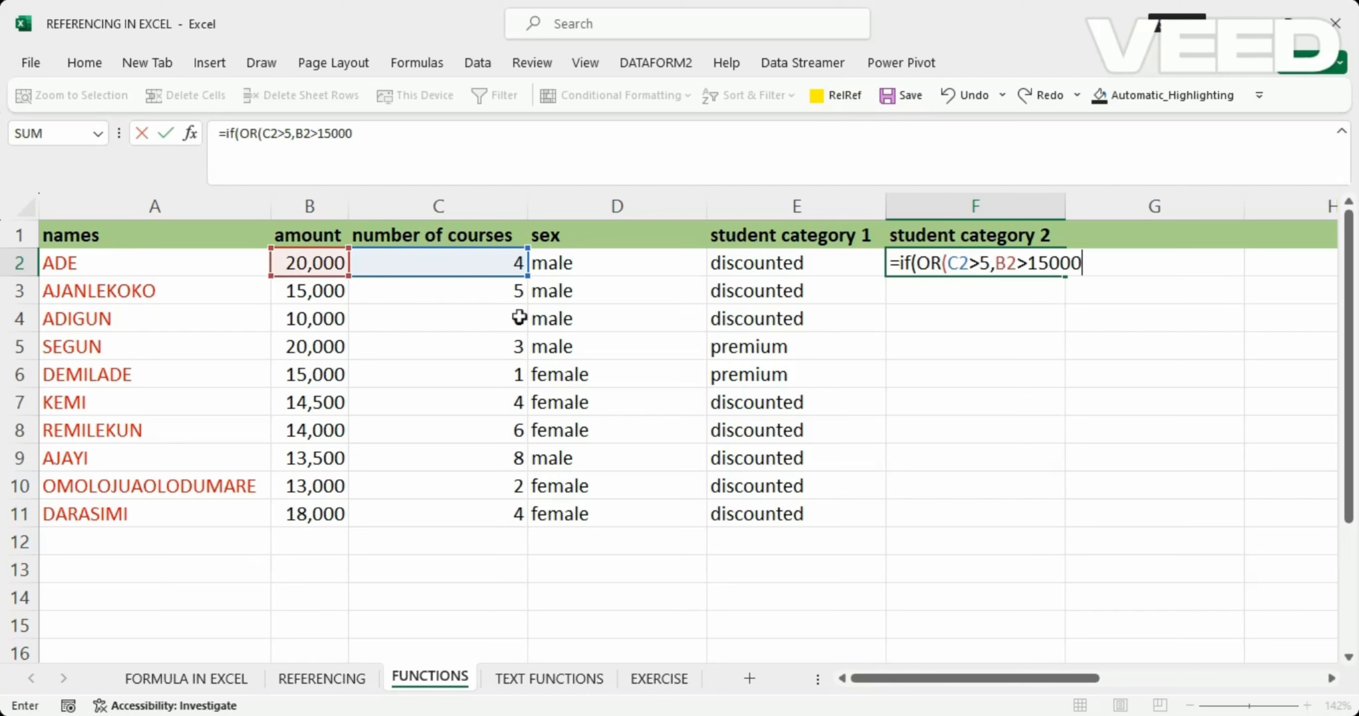
Step: Complete the F2 formula so it returns "major" when either condition holds and "minor" otherwise
text(), "MAJO)
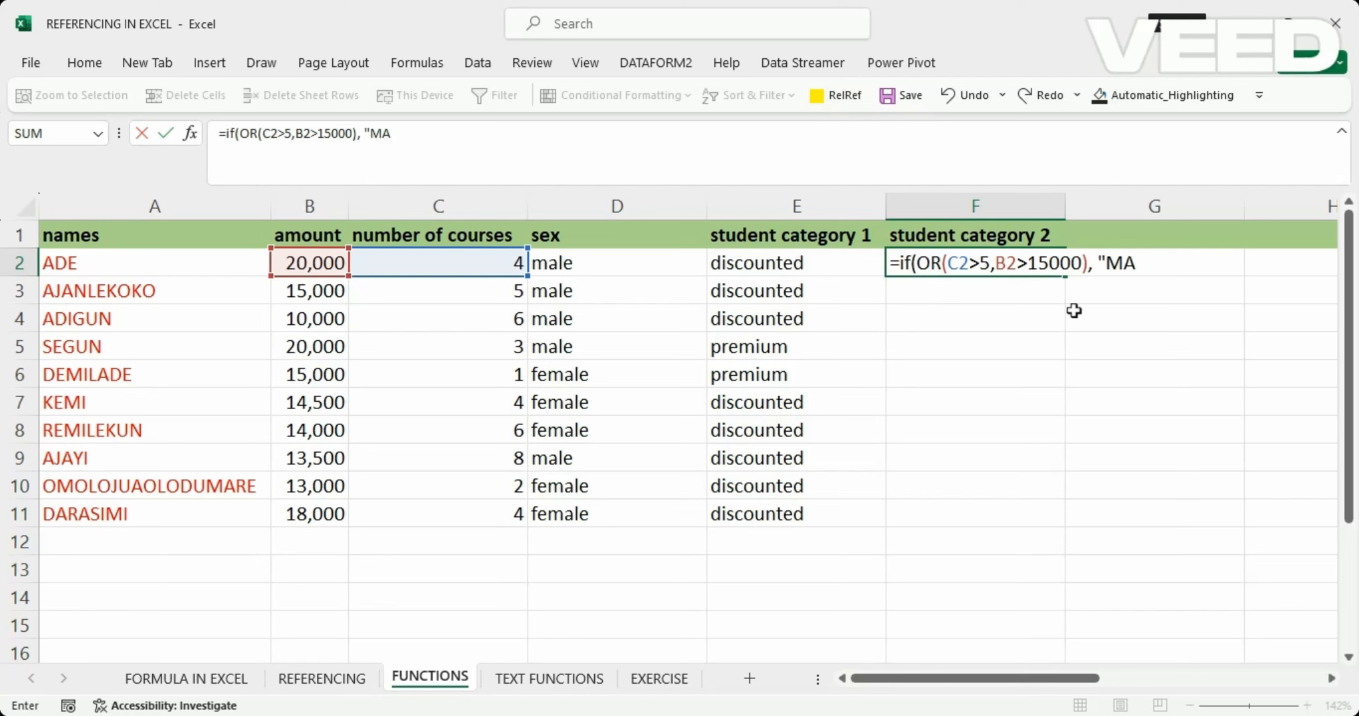
key(BackSpace)
key(BackSpace)
key(BackSpace)
key(BackSpace)
text(majo)
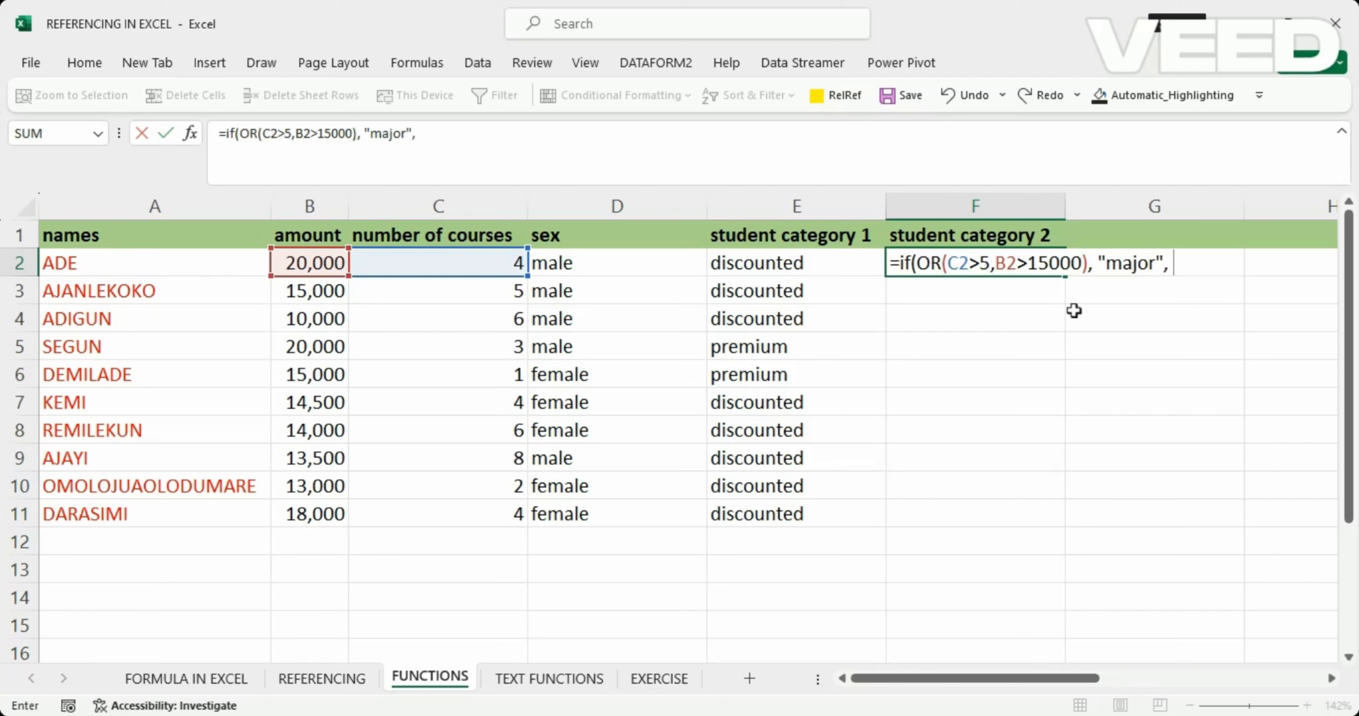
text(r", <)
key(BackSpace)
text("minor")
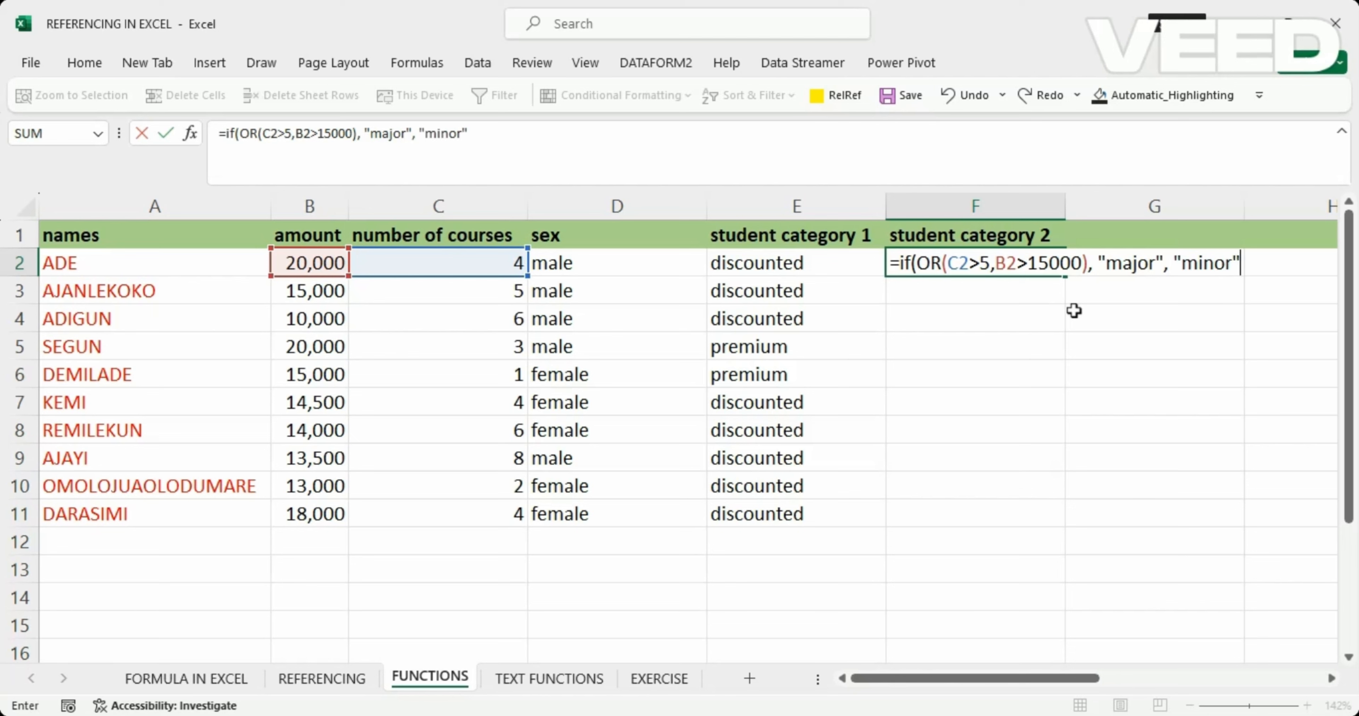
text())
key(Return)
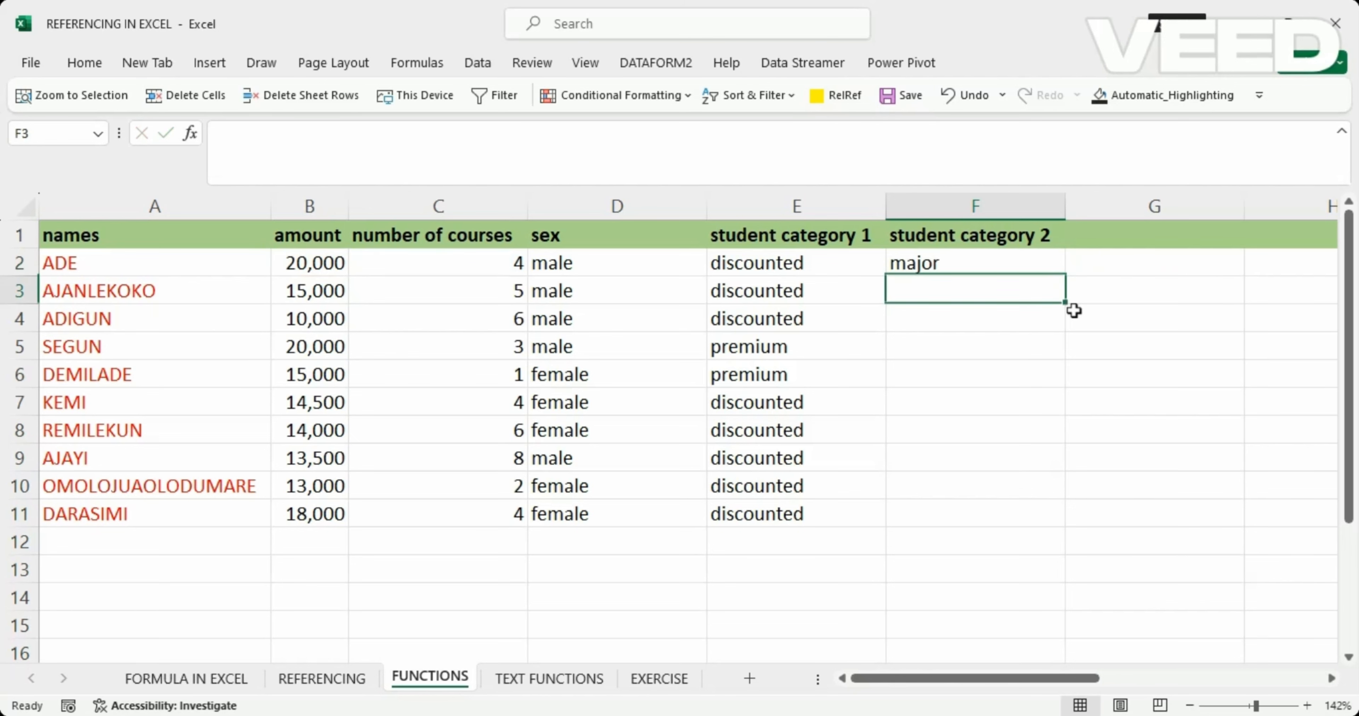
Step: Fill the student category 2 formula from F2 down to F11
click(931, 264)
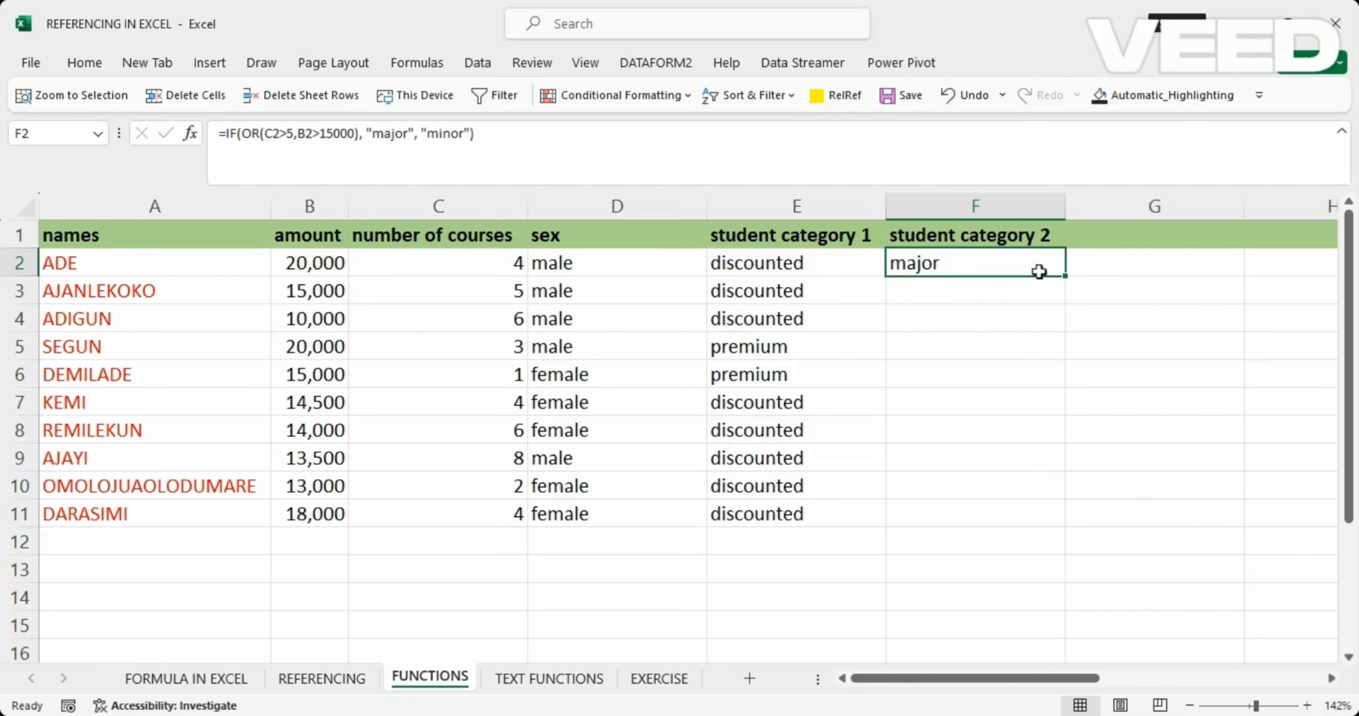
double_click(1065, 277)
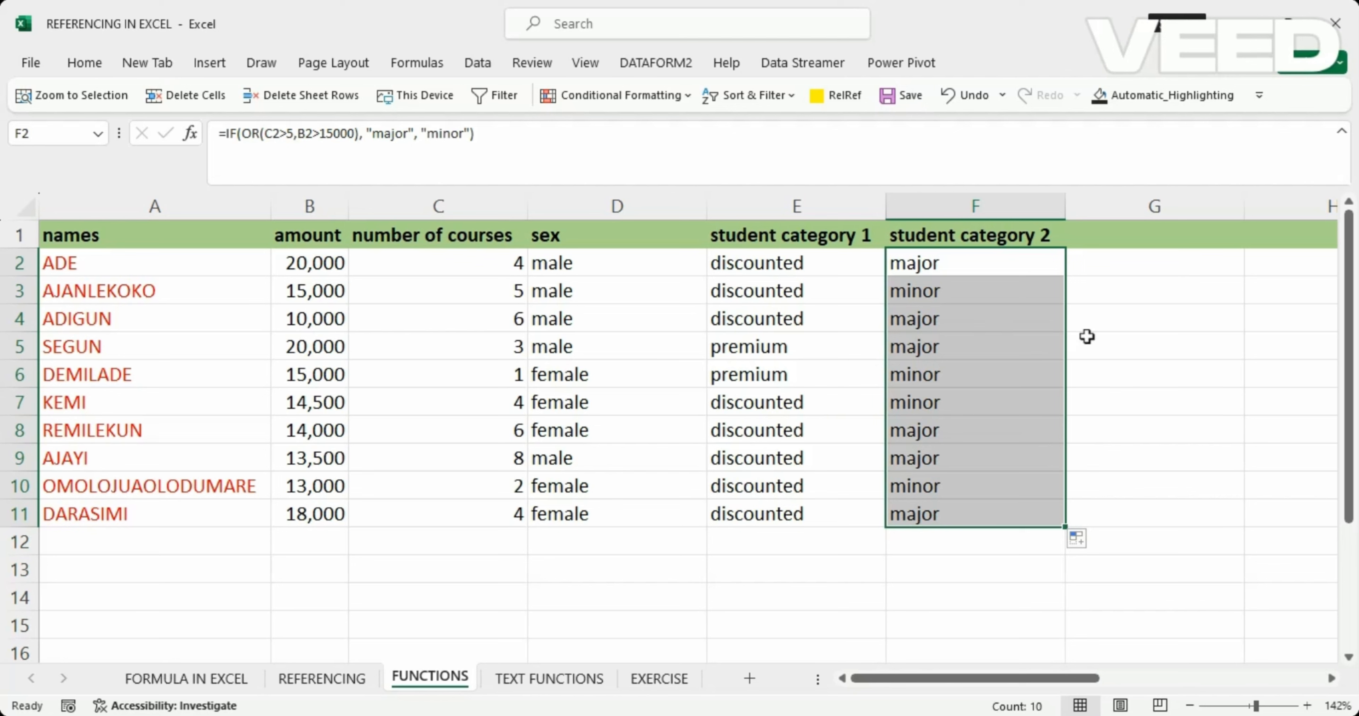
click(1134, 347)
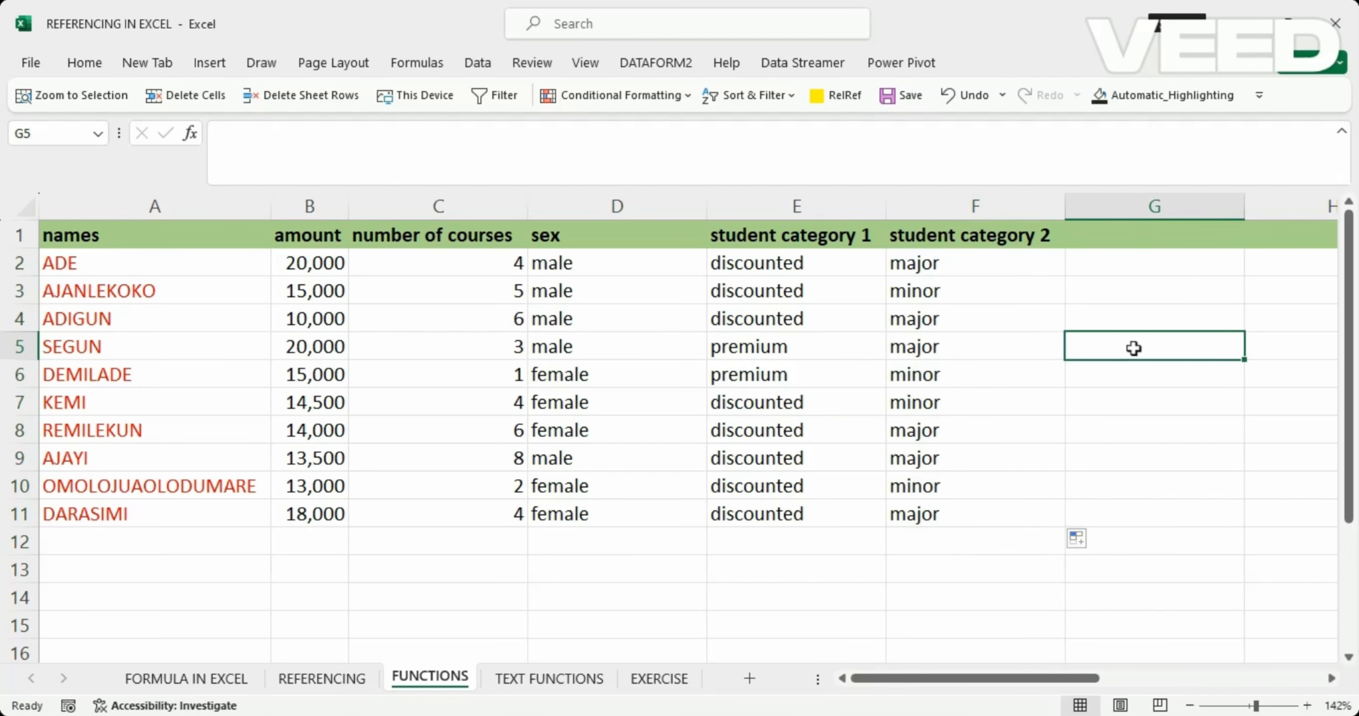